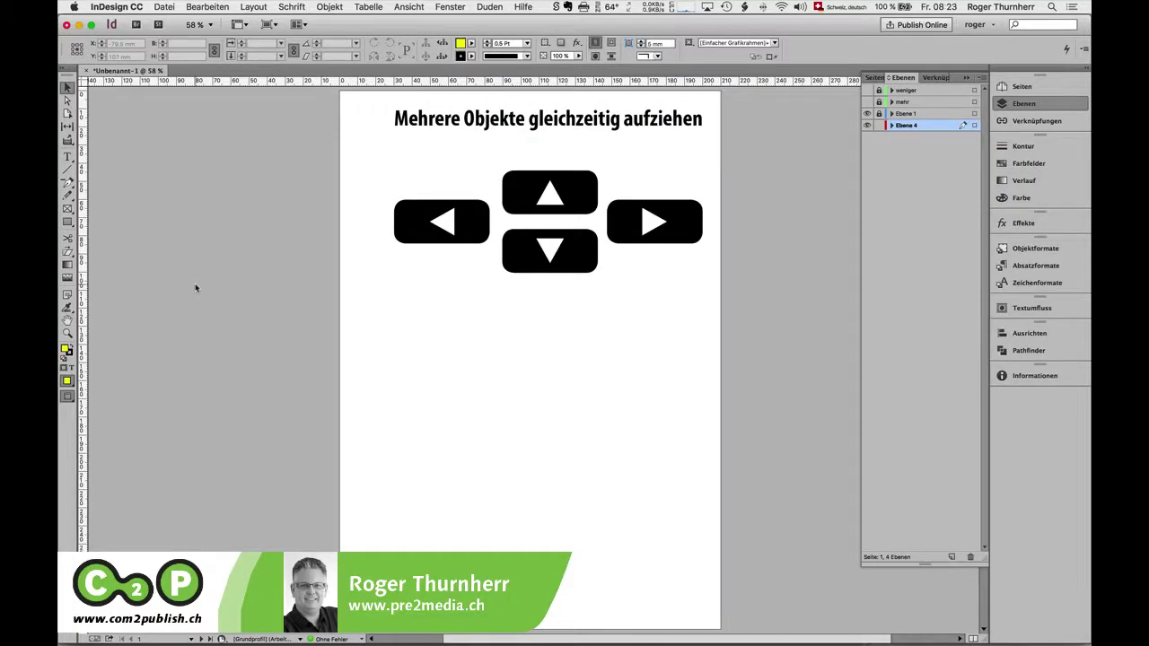
Draw a yellow rectangle about 115 mm wide and 87 mm high in the lower half of the page.
click(67, 222)
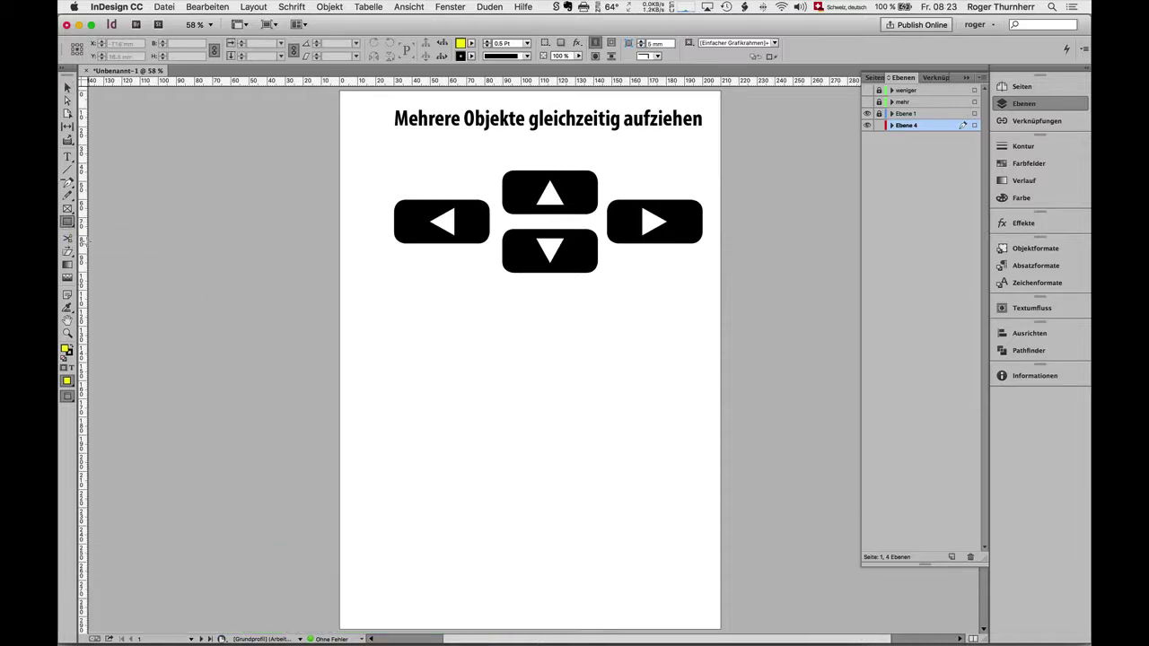
drag(393, 350, 602, 509)
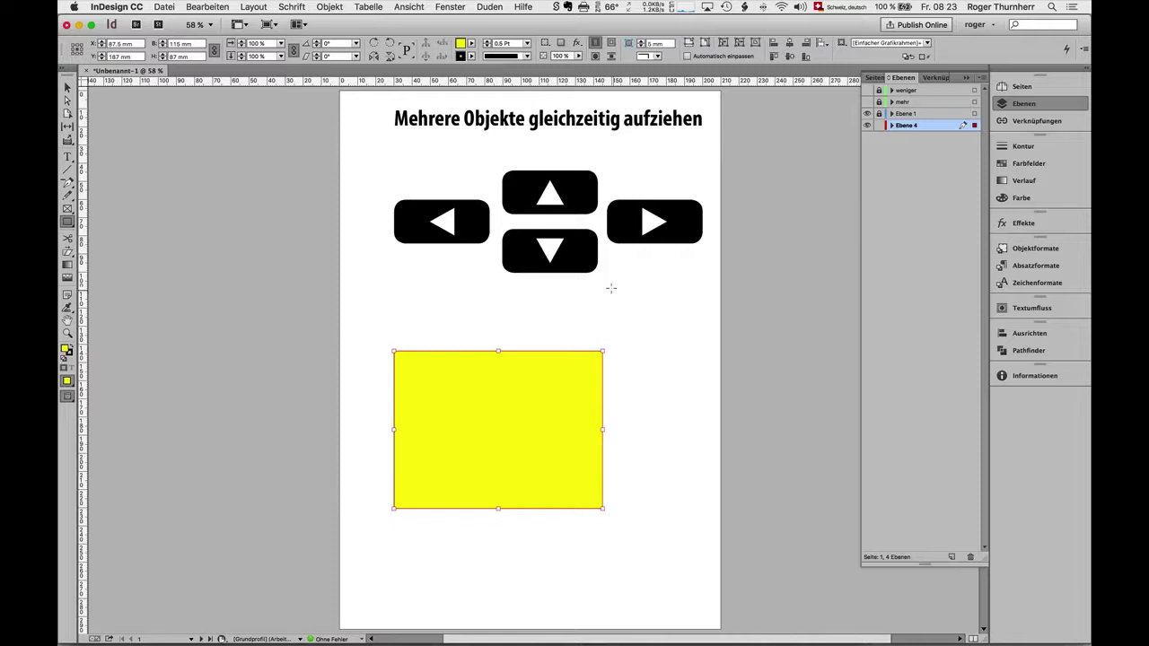
Show and hide the "mehr" layer, and do the same with the "weniger" layer.
click(866, 102)
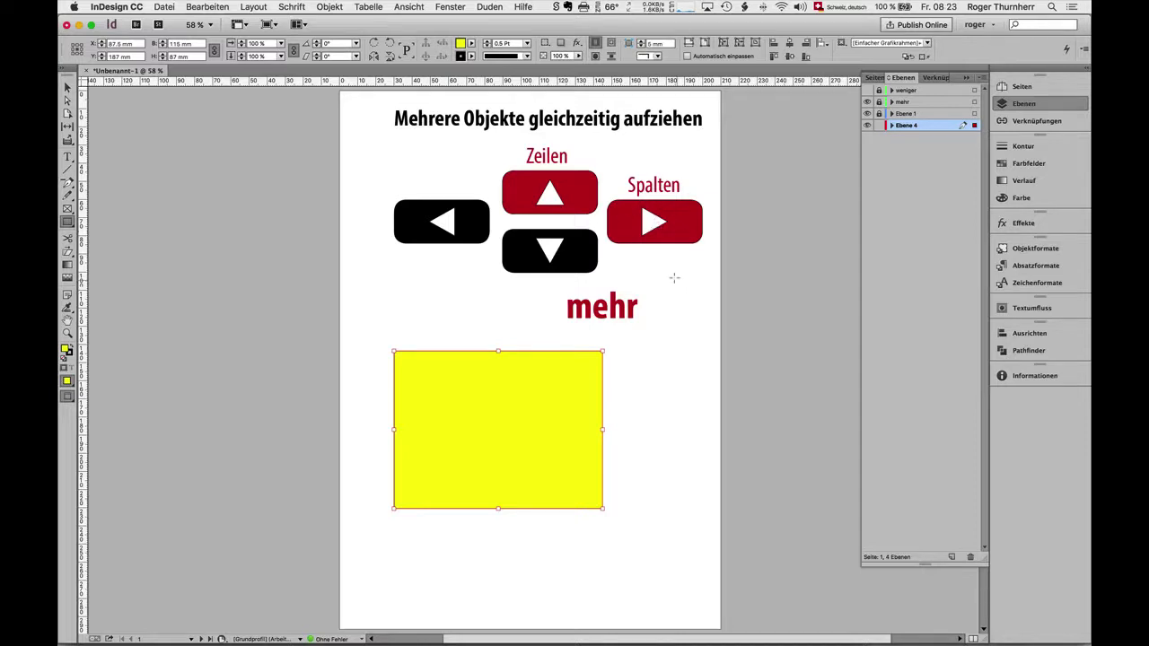
click(866, 101)
click(866, 91)
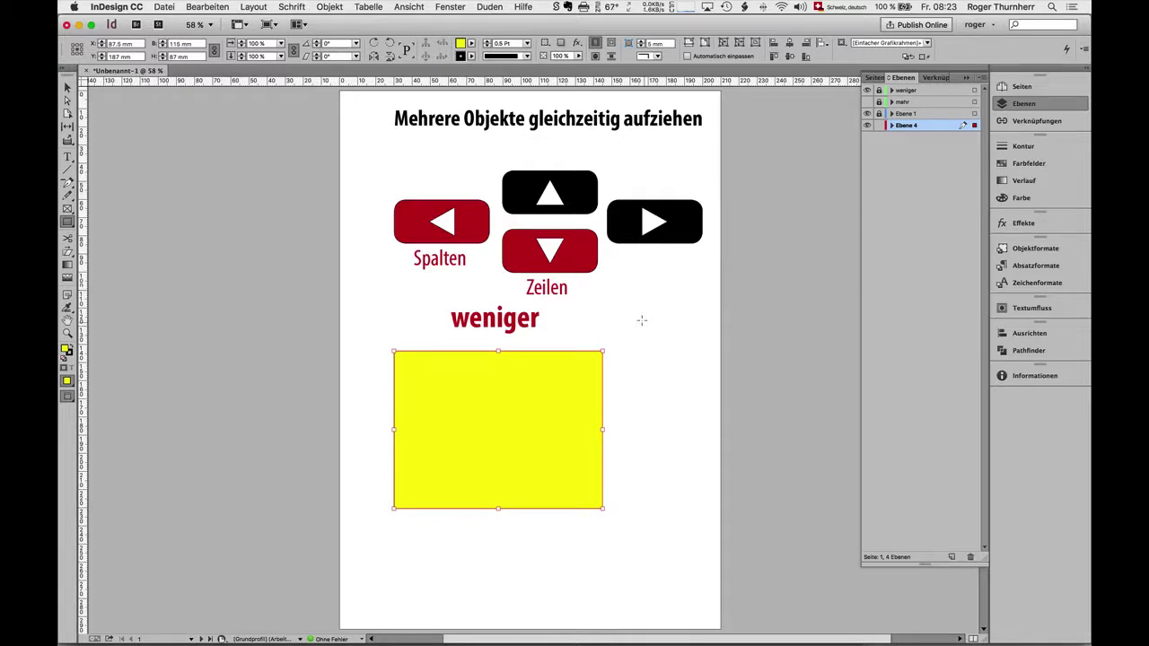
click(867, 90)
Delete the yellow rectangle from the page.
click(67, 87)
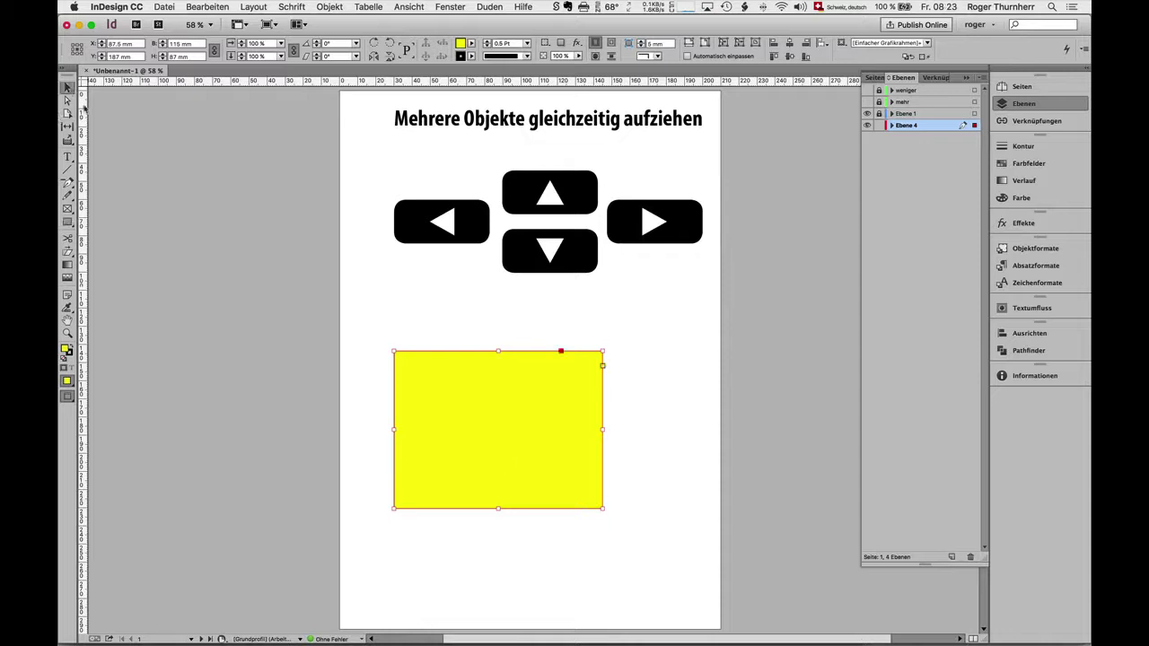
key(Delete)
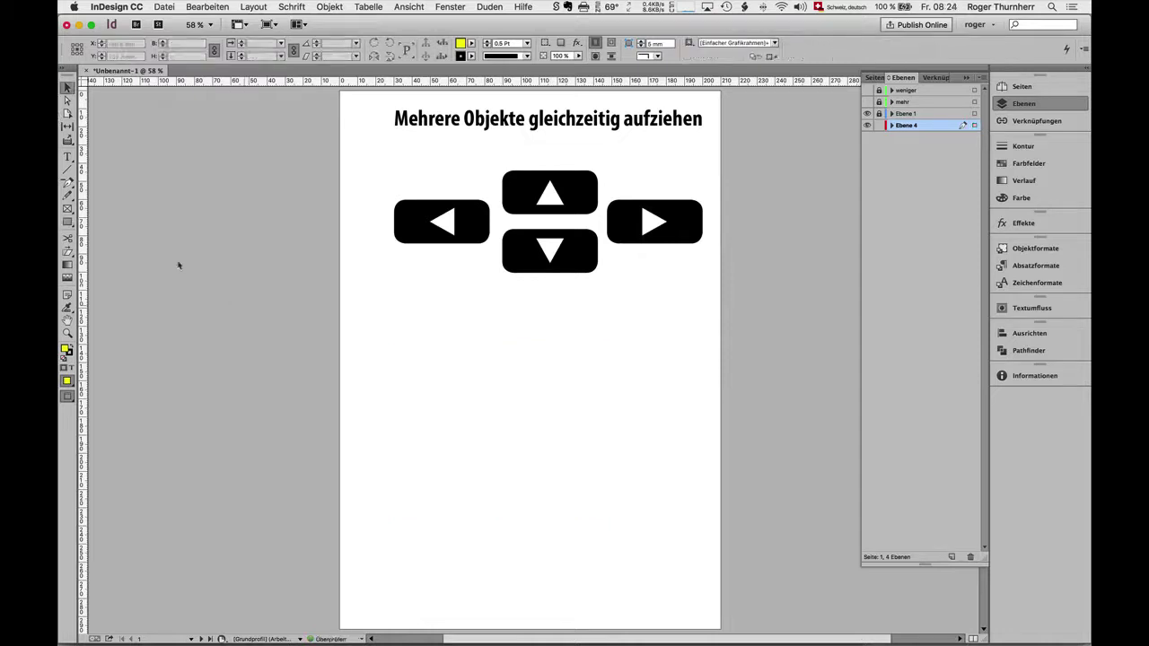
Draw a three-by-three grid of yellow rectangles about 141 by 109 mm overall below the arrow keys, and delete it.
click(69, 223)
drag(394, 338, 649, 536)
key(Up)
key(Up)
key(Up)
key(Up)
key(Right)
key(Right)
key(Down)
key(Down)
key(Left)
key(Left)
key(Right)
key(Right)
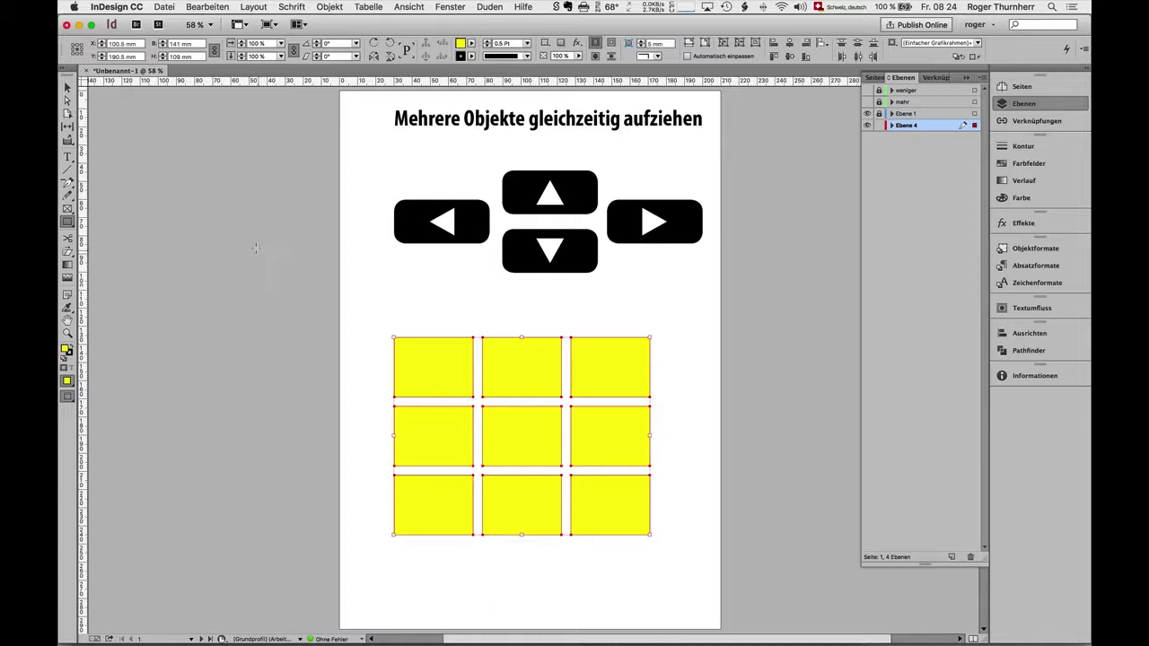
key(BackSpace)
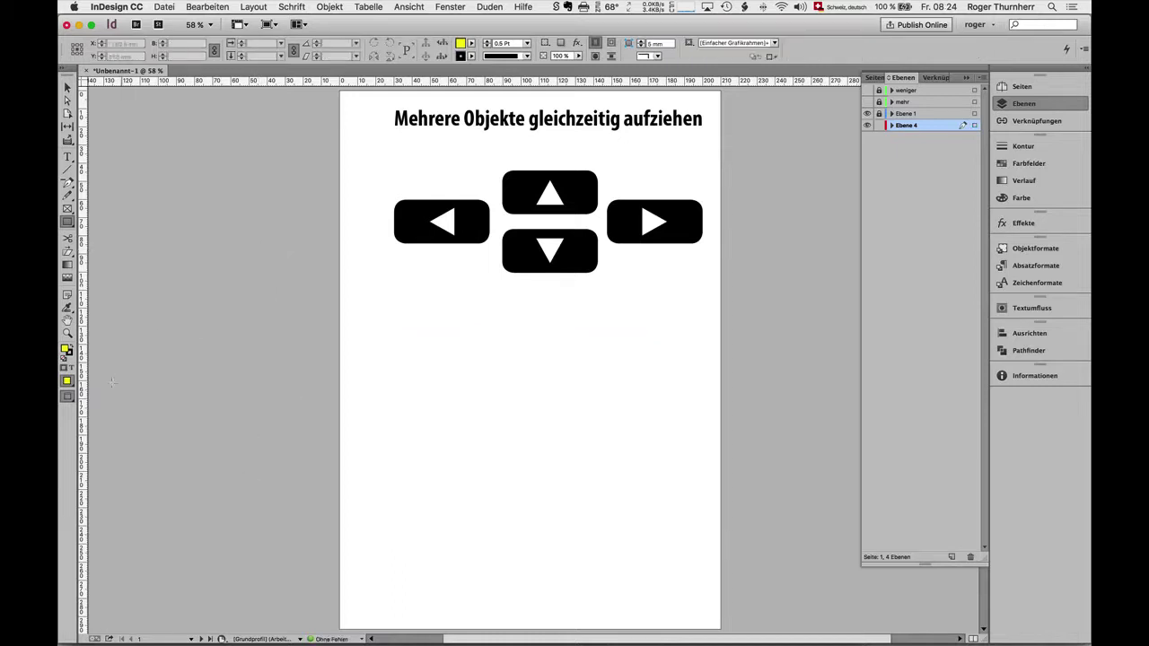
Draw a grid of yellow rectangles with four rows and five columns, about 142.5 by 126 mm overall.
mouse_move(412, 343)
mouse_down()
mouse_move(423, 406)
mouse_move(609, 472)
mouse_move(508, 486)
mouse_move(581, 497)
mouse_move(571, 498)
mouse_move(580, 518)
mouse_move(621, 505)
mouse_move(588, 516)
mouse_move(612, 516)
mouse_move(545, 515)
mouse_move(588, 459)
mouse_move(565, 556)
mouse_move(619, 507)
mouse_move(671, 508)
mouse_move(610, 525)
mouse_move(607, 492)
mouse_move(645, 564)
mouse_move(618, 546)
mouse_move(646, 558)
mouse_move(673, 529)
mouse_move(588, 559)
mouse_move(652, 536)
mouse_move(634, 566)
mouse_up()
key(Up)
key(Up)
key(Up)
key(Right)
key(Right)
key(Right)
key(Right)
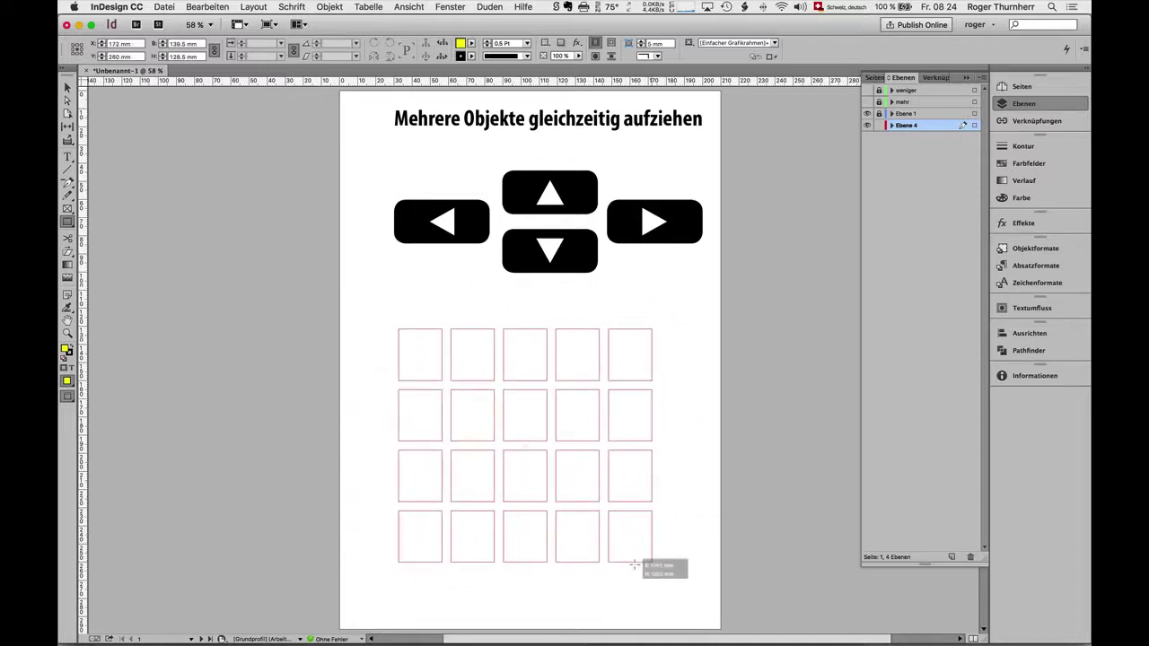
drag(634, 566, 658, 558)
Adjust the row and column gutters of the grid while drawing it, ending with wider gaps in both directions.
key(super+Up)
key(super+Up)
key(super+Up)
key(super+Up)
key(super+Up)
key(super+Up)
key(super+Up)
key(super+Up)
key(super+Right)
key(super+Right)
key(super+Right)
key(super+Right)
key(super+Right)
key(super+Right)
key(super+Down)
key(super+Down)
key(super+Left)
key(super+Left)
key(super+Left)
key(super+Up)
key(super+Up)
key(super+Right)
key(super+Right)
key(space)
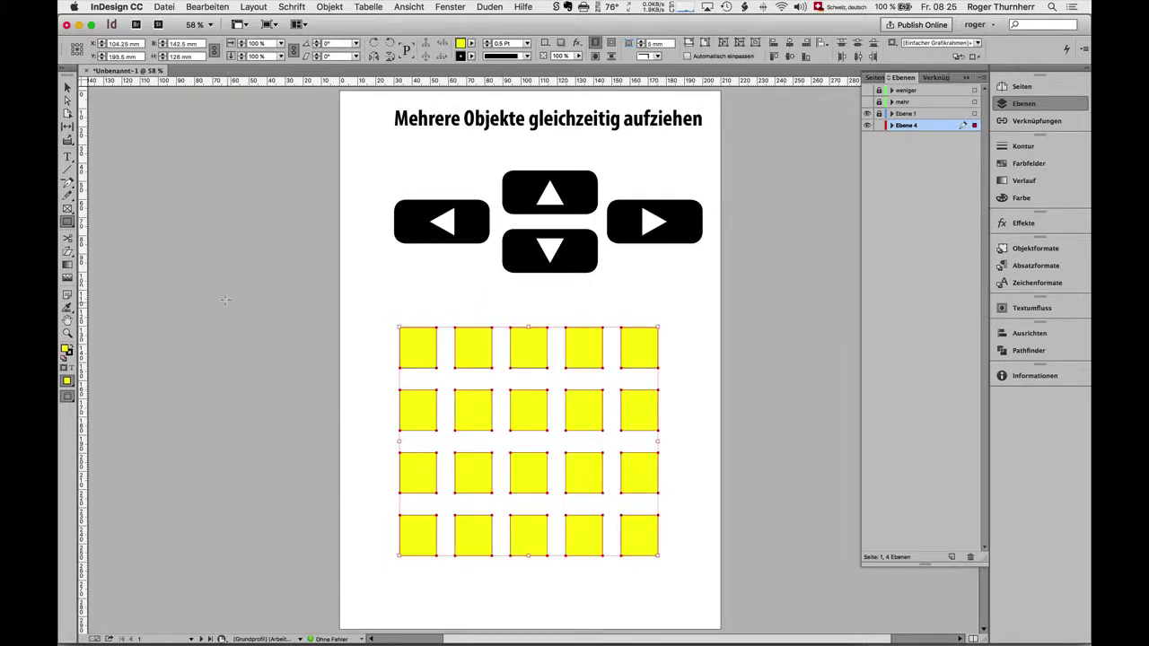
Select the whole grid of yellow rectangles and delete it.
click(67, 87)
drag(380, 311, 678, 598)
key(BackSpace)
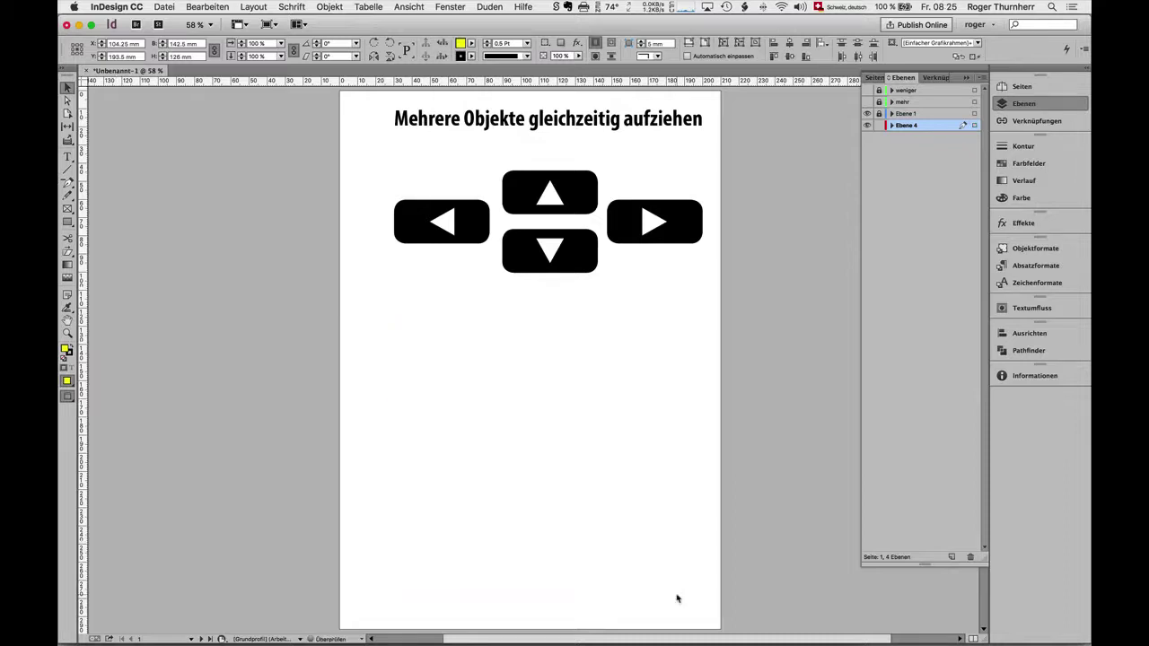
Load the images from 01_man_bosnia.JPG through 08_h_baum.jpg in the 04_id_CS6_Daten folder for placing.
key(super+d)
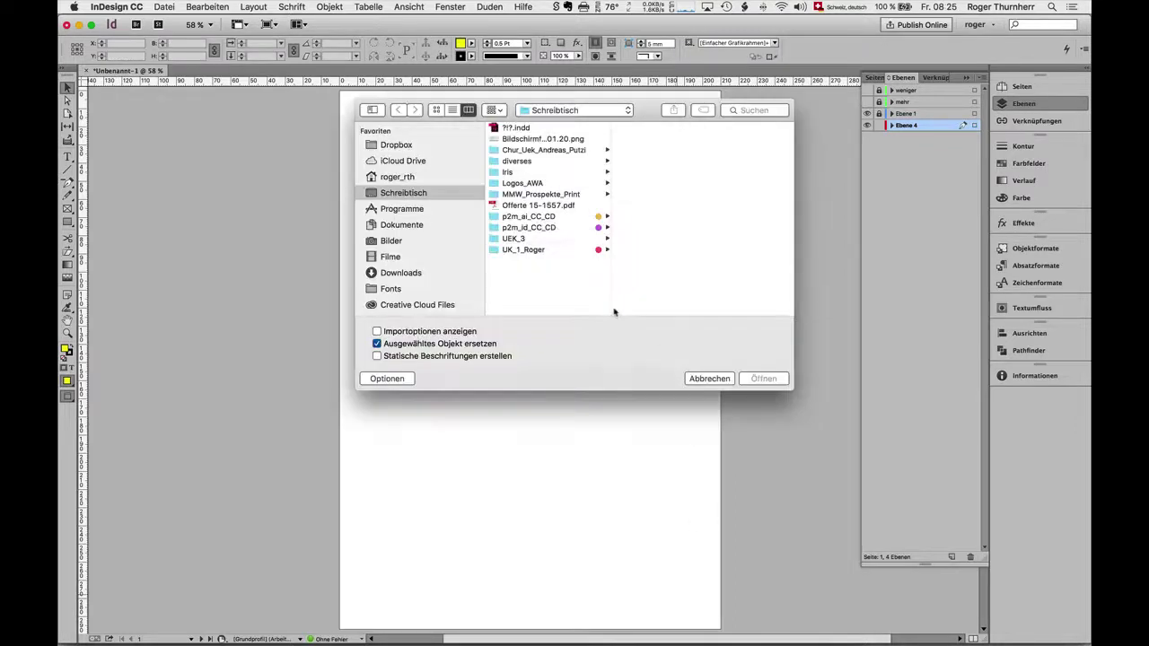
click(529, 226)
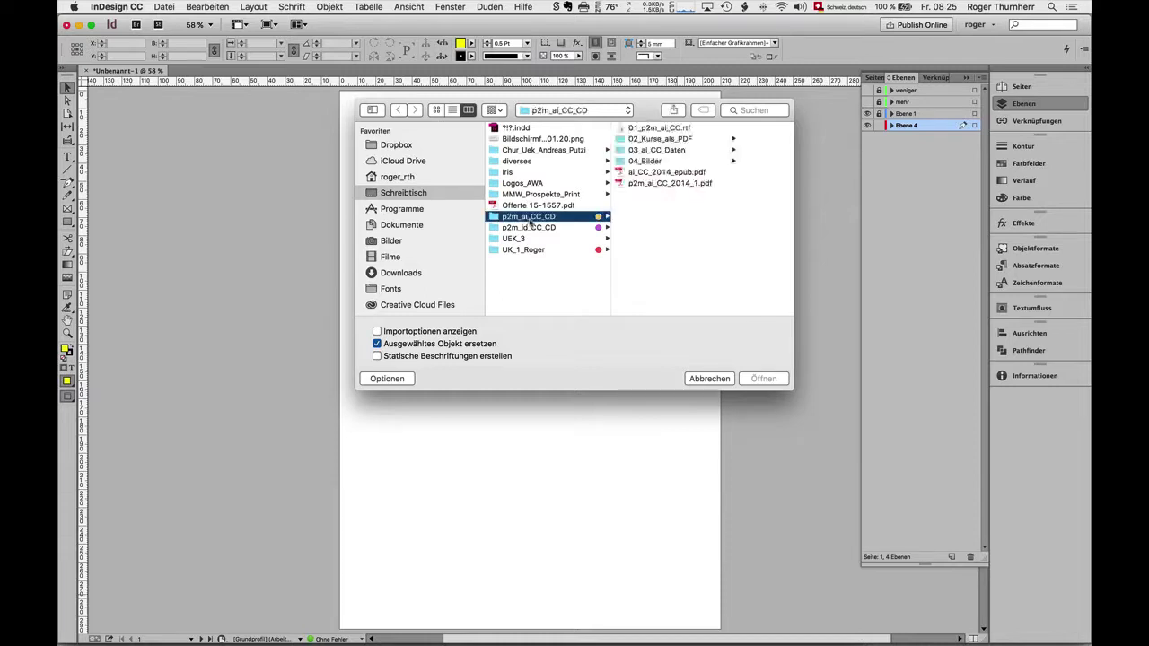
click(653, 162)
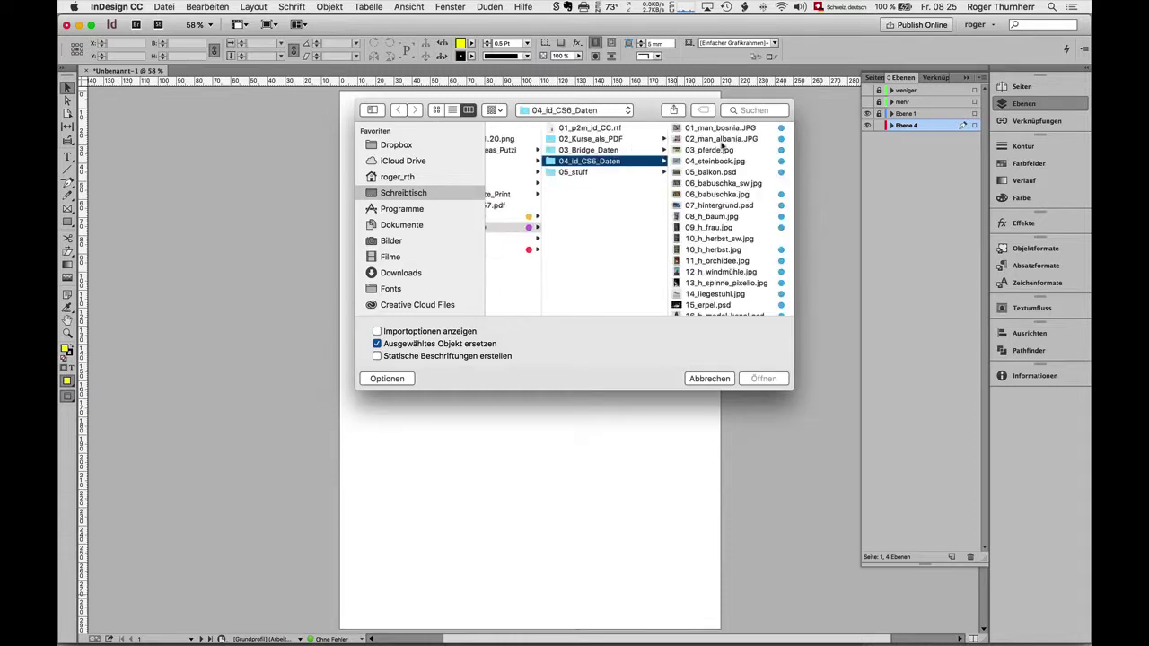
key(Right)
shift+click(582, 219)
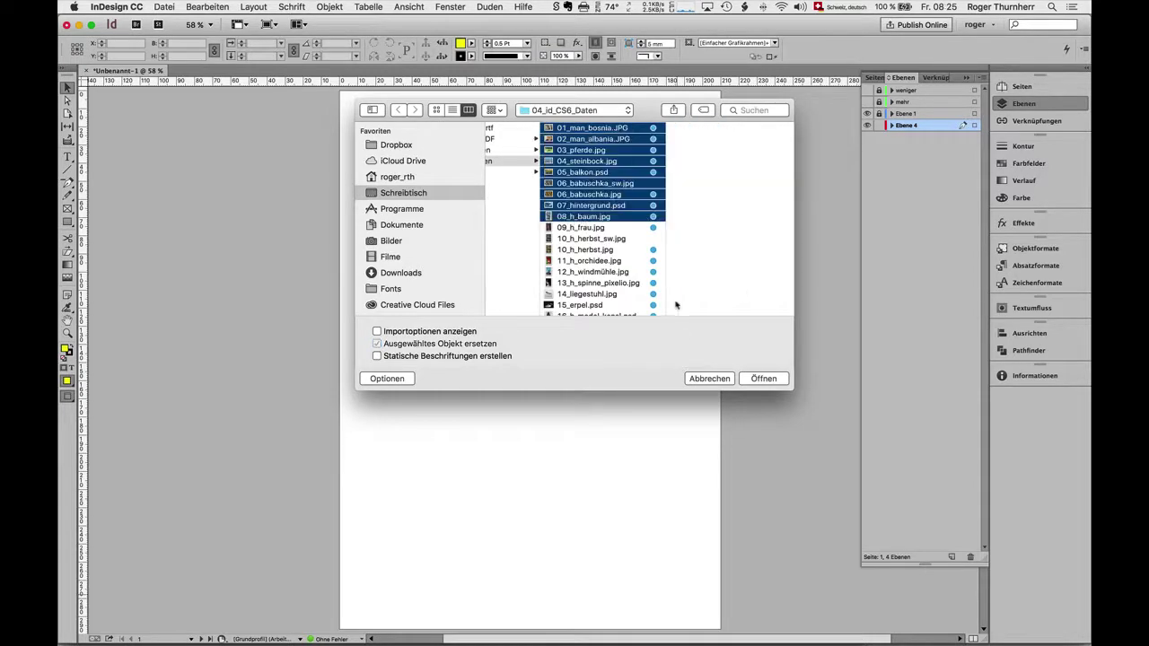
click(763, 379)
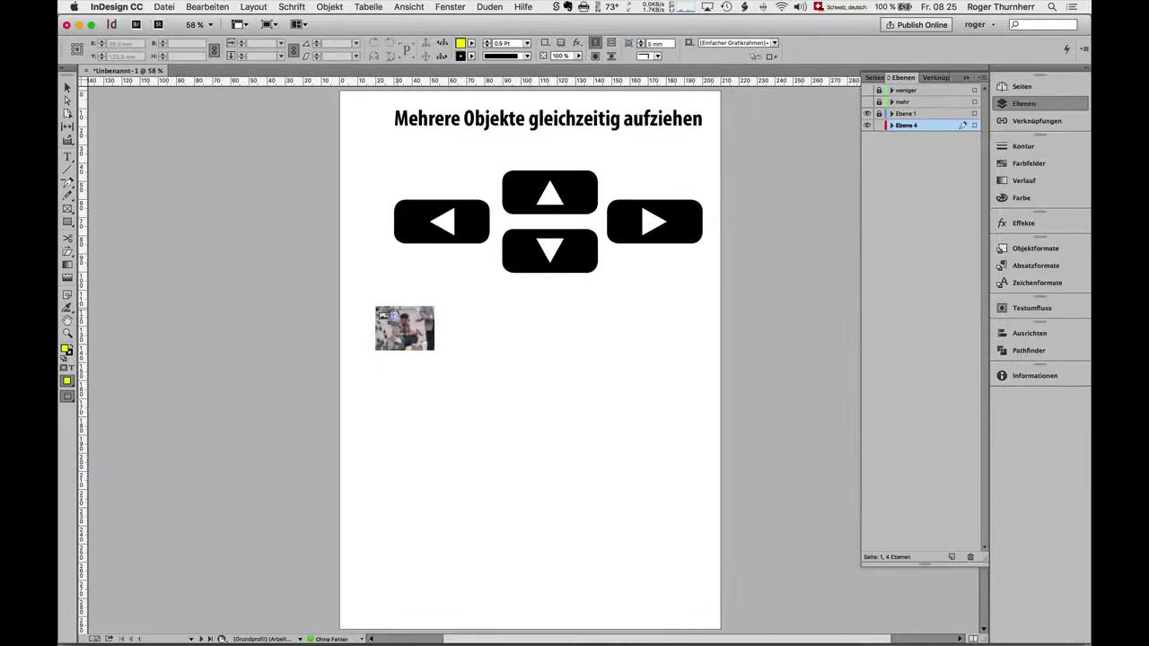
Place the loaded images as a five-column grid about 131.5 mm wide below the arrow keys, and make them fill their frames proportionally.
drag(379, 305, 546, 509)
drag(492, 429, 519, 421)
key(Up)
key(Right)
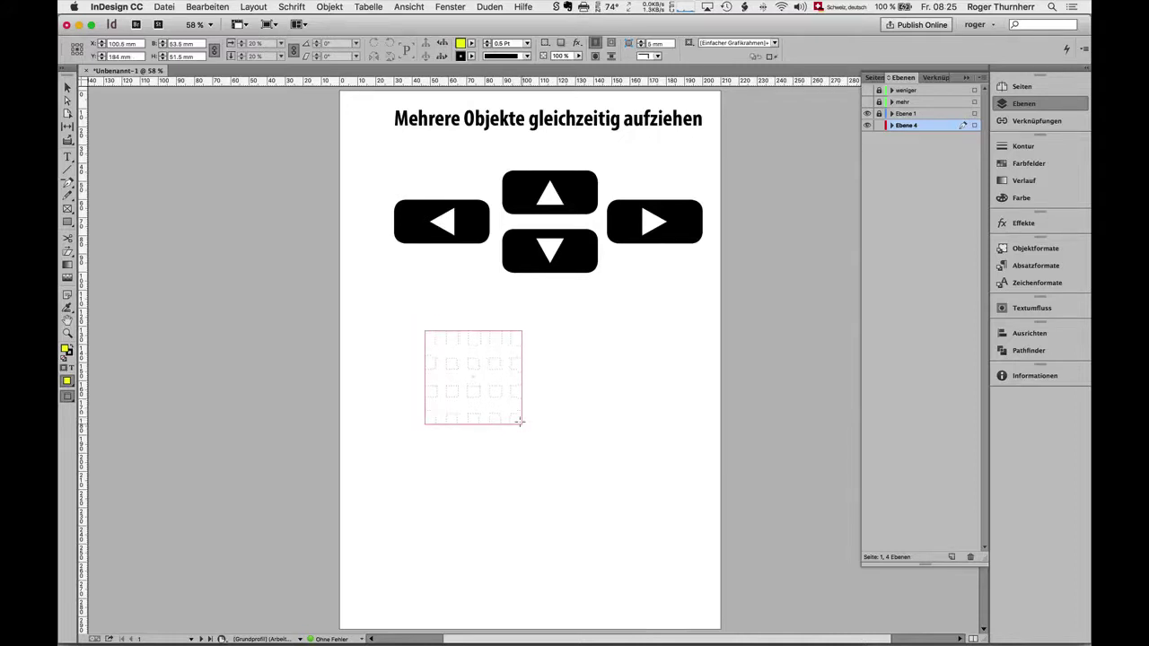
drag(519, 421, 663, 557)
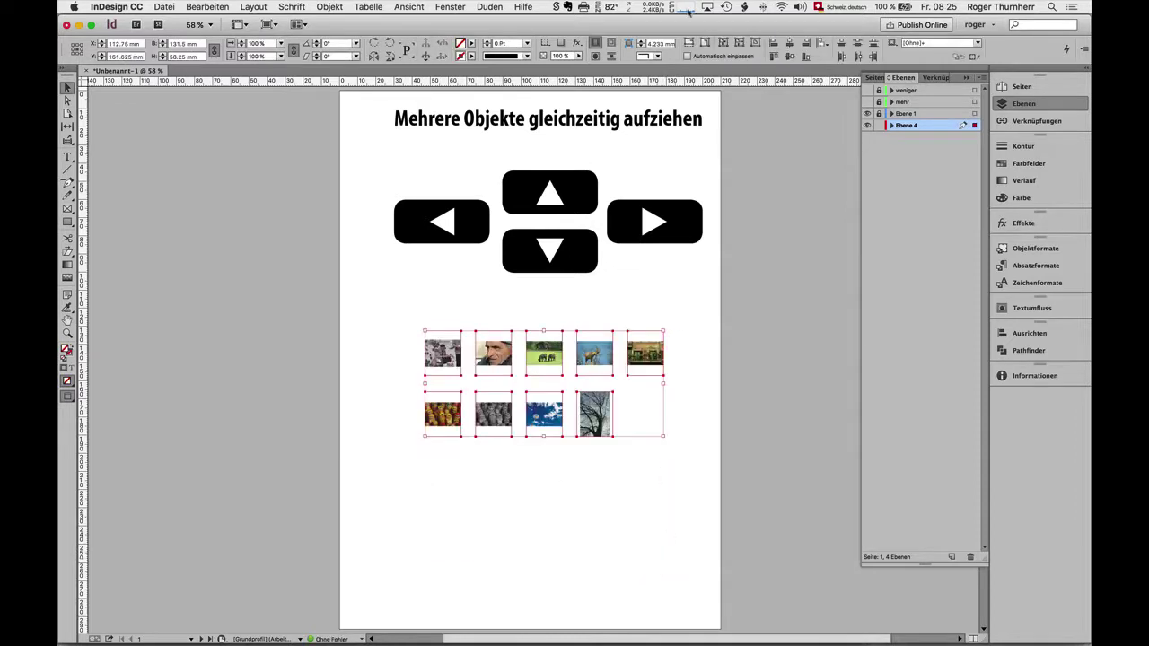
click(690, 41)
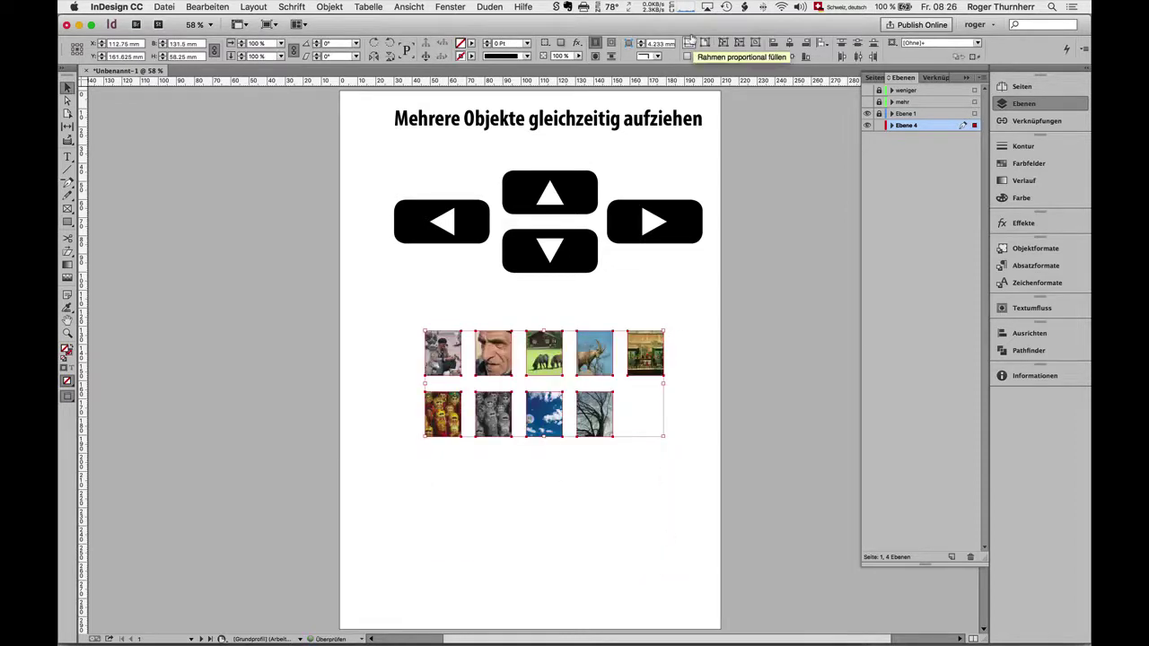